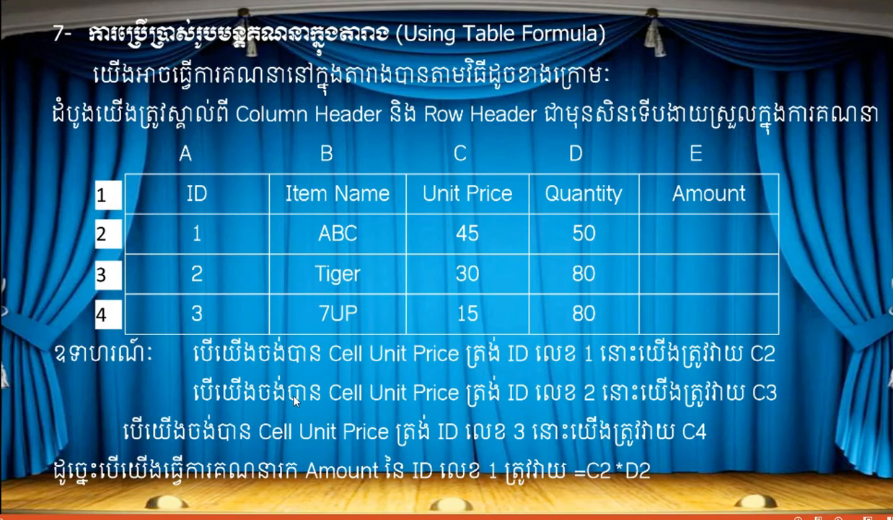
# - Switch to the Word document and examine the item table's rows, its ID column and the empty Amount cells
pyautogui.hotkey('alt', 'Tab')
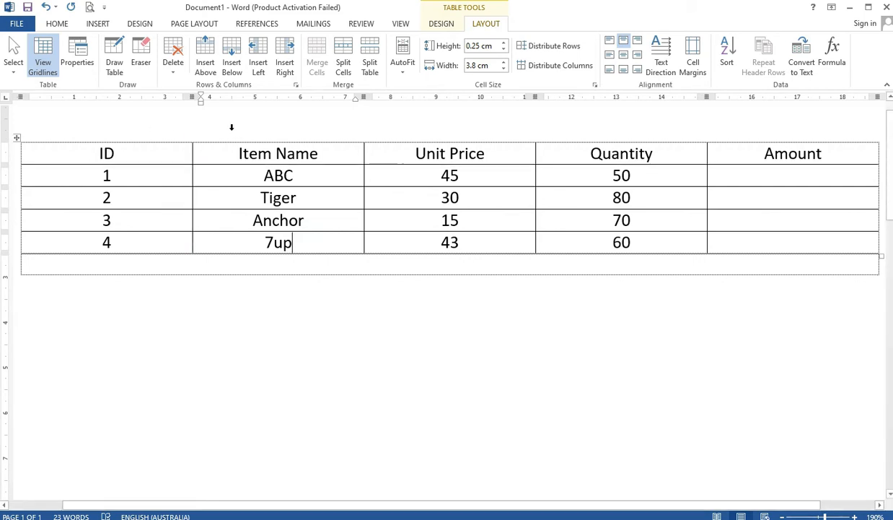
pyautogui.click(670, 178)
pyautogui.click(795, 177)
pyautogui.click(770, 195)
pyautogui.click(133, 224)
pyautogui.click(126, 245)
pyautogui.click(128, 157)
pyautogui.click(130, 177)
pyautogui.click(133, 197)
pyautogui.click(133, 219)
pyautogui.click(136, 243)
pyautogui.click(762, 180)
pyautogui.moveTo(792, 176); pyautogui.dragTo(800, 235)
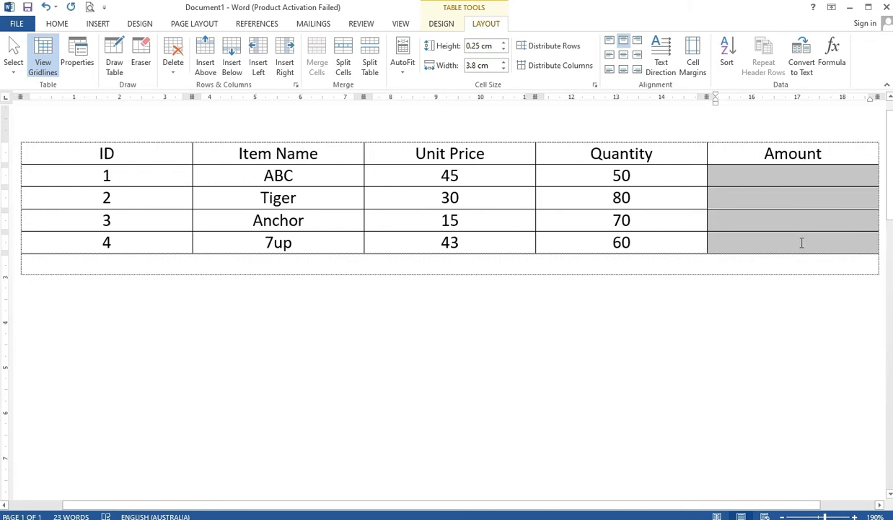
pyautogui.click(769, 175)
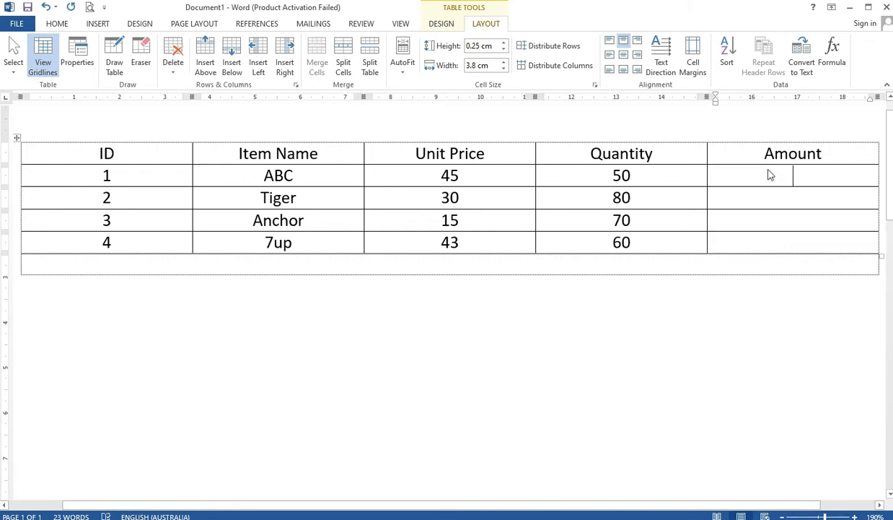
# - Add five empty lines below the item table
pyautogui.click(387, 281)
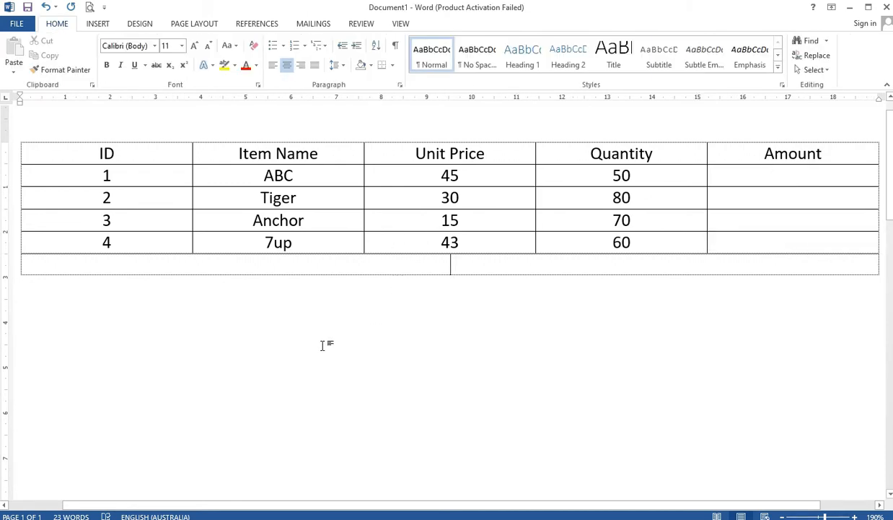
pyautogui.press('Return')
pyautogui.press('Return')
pyautogui.press('Return')
pyautogui.press('Return')
pyautogui.press('Return')
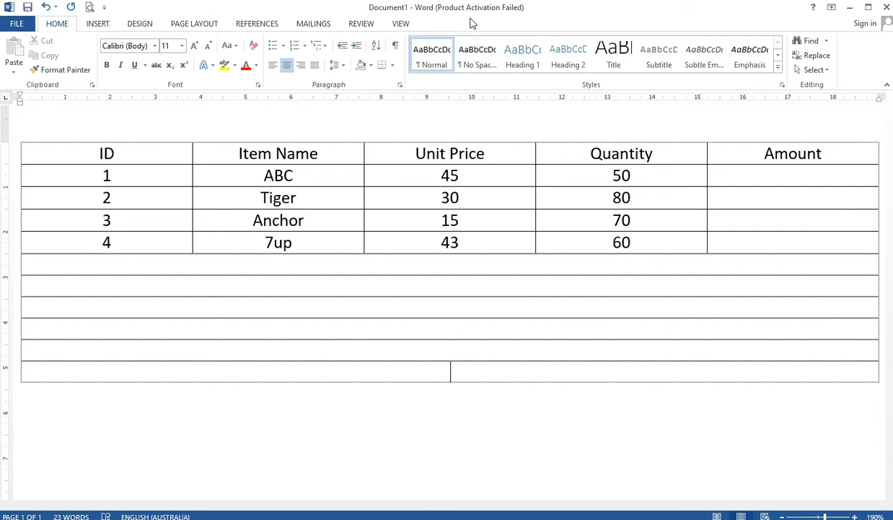
# - Examine the table design and layout tools and the Formula dialog from the Anchor row's Quantity cell, without applying anything
pyautogui.click(486, 244)
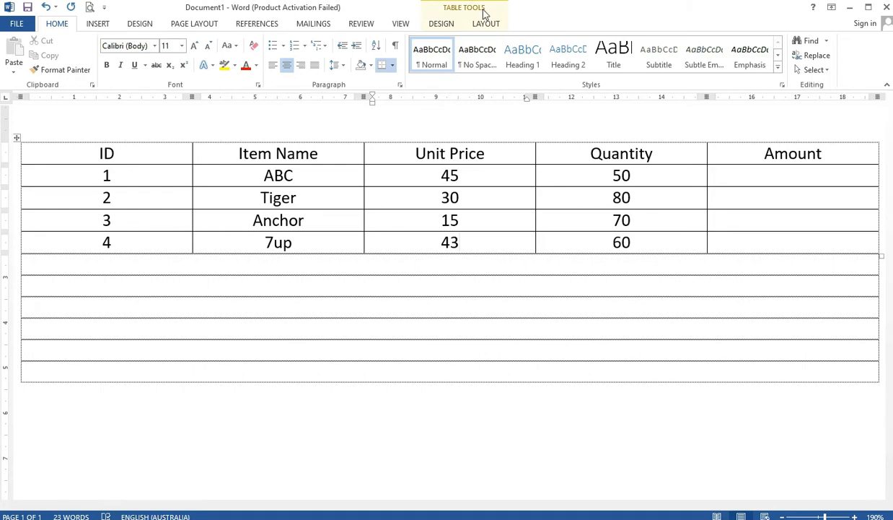
pyautogui.click(441, 26)
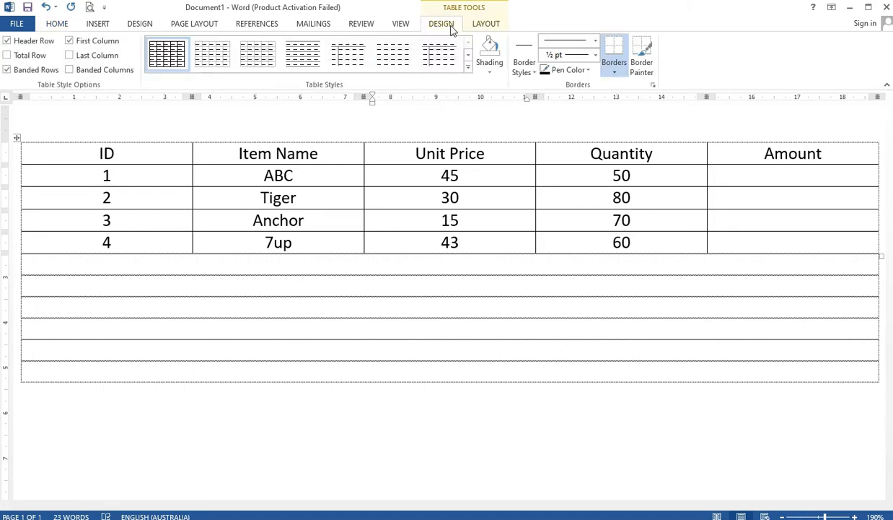
pyautogui.click(482, 25)
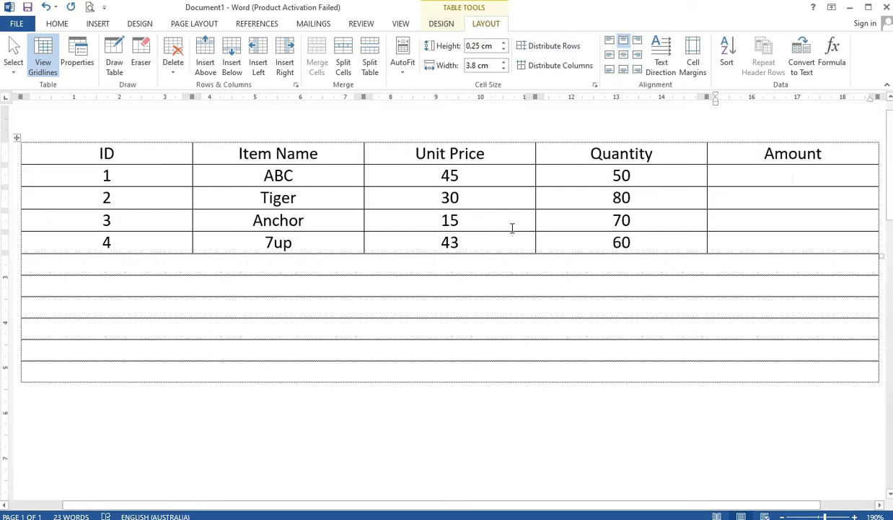
pyautogui.press('Up')
pyautogui.click(642, 227)
pyautogui.click(449, 26)
pyautogui.click(486, 26)
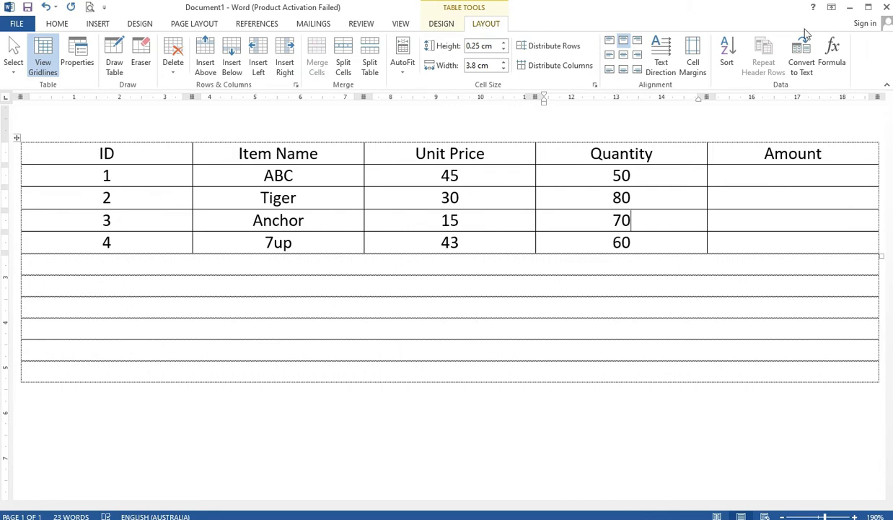
pyautogui.click(832, 64)
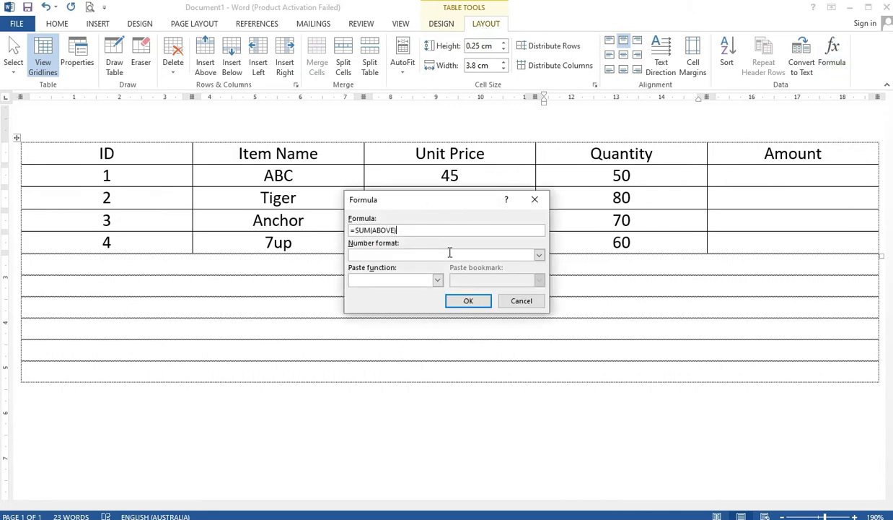
pyautogui.click(521, 301)
# - Insert the formula =SUM(LEFT) in the ABC row's Amount cell and check it against the row's Unit Price and Quantity
pyautogui.click(749, 173)
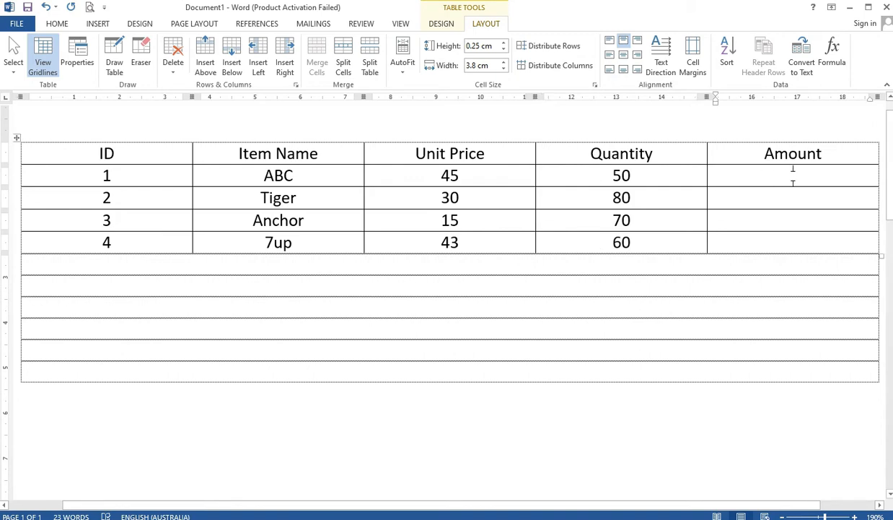
pyautogui.moveTo(793, 180); pyautogui.dragTo(786, 247)
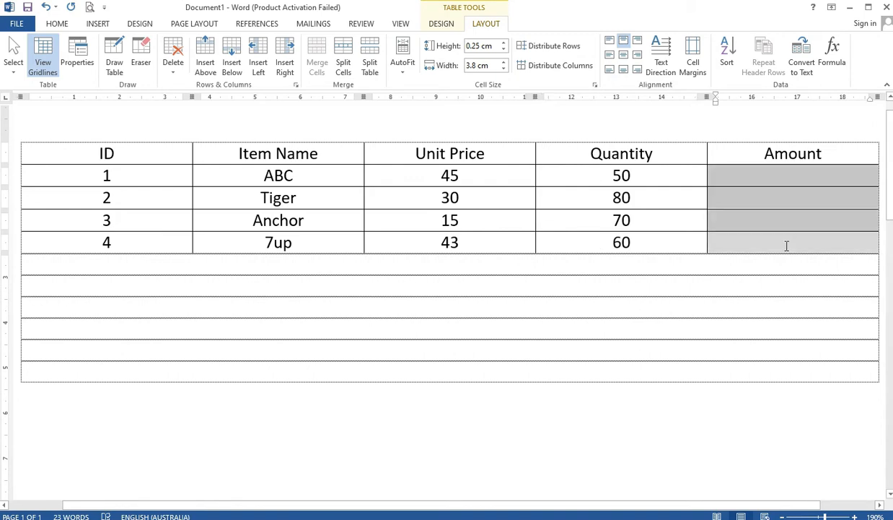
pyautogui.click(775, 180)
pyautogui.click(834, 62)
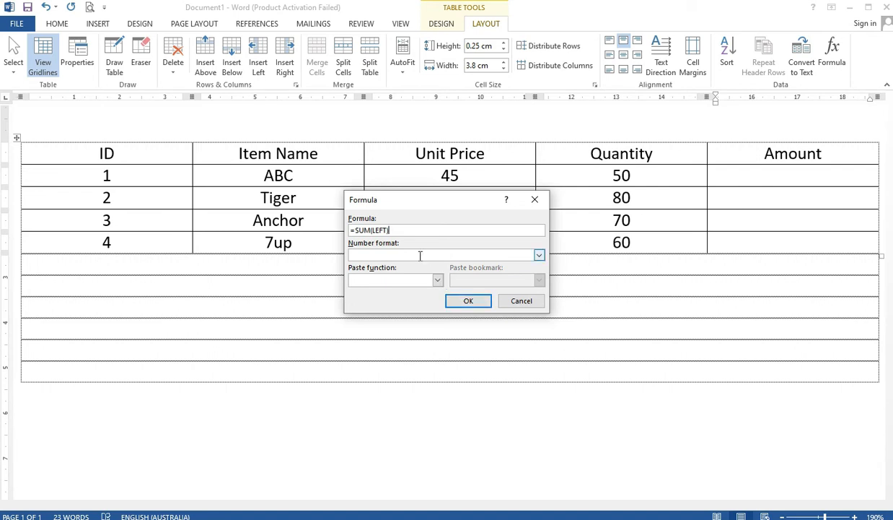
pyautogui.click(468, 301)
pyautogui.click(489, 179)
pyautogui.click(601, 179)
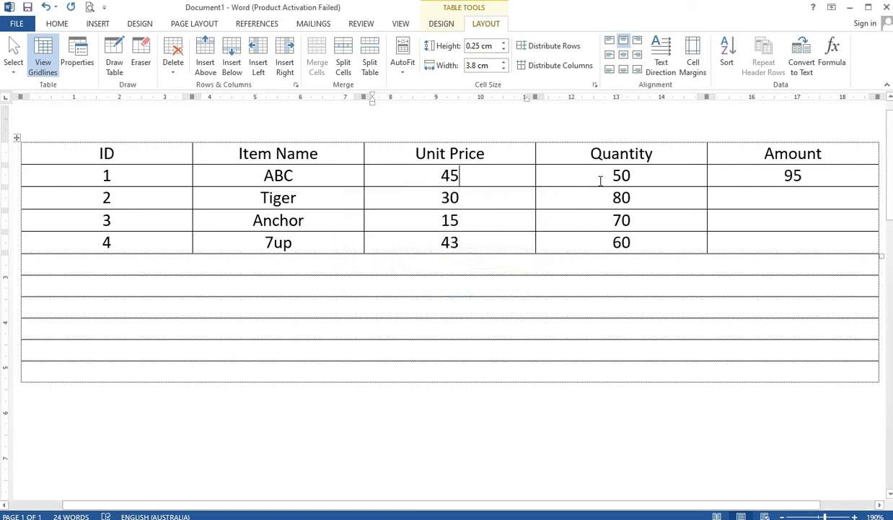
# - Insert the suggested default formula in the Tiger row's Amount cell
pyautogui.click(795, 197)
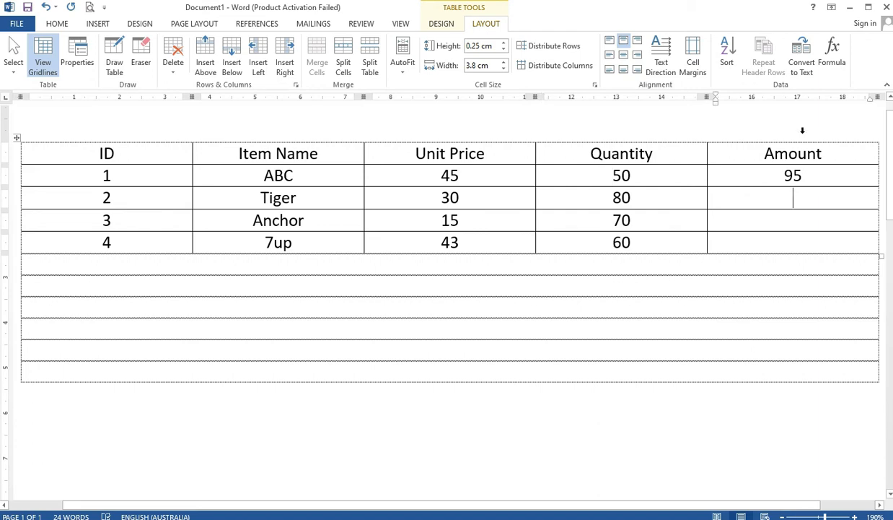
pyautogui.click(831, 54)
pyautogui.click(469, 301)
# - Delete the formula results from the Amount cells of the Tiger and ABC rows
pyautogui.moveTo(797, 195); pyautogui.dragTo(783, 198)
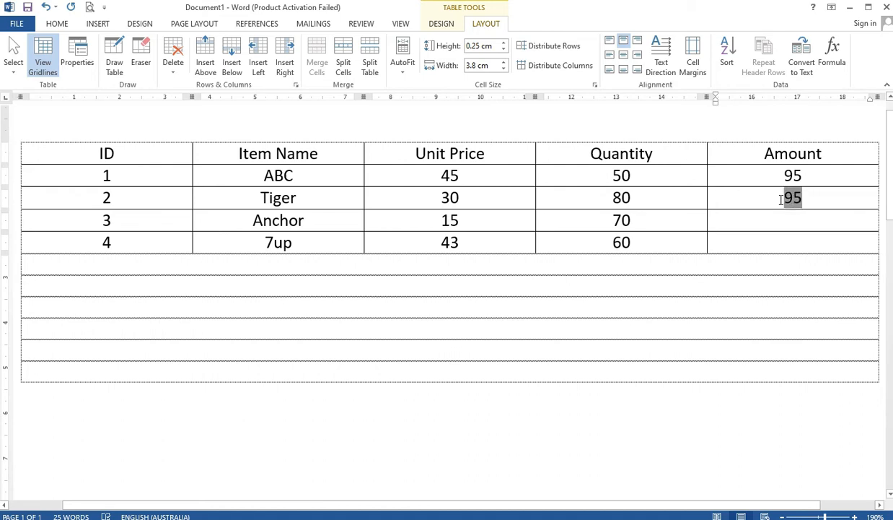
pyautogui.press('Delete')
pyautogui.moveTo(803, 175); pyautogui.dragTo(788, 175)
pyautogui.press('Delete')
# - Insert the formula =C2*D2 in the ABC row's Amount cell, replacing the suggested sum formula
pyautogui.click(832, 54)
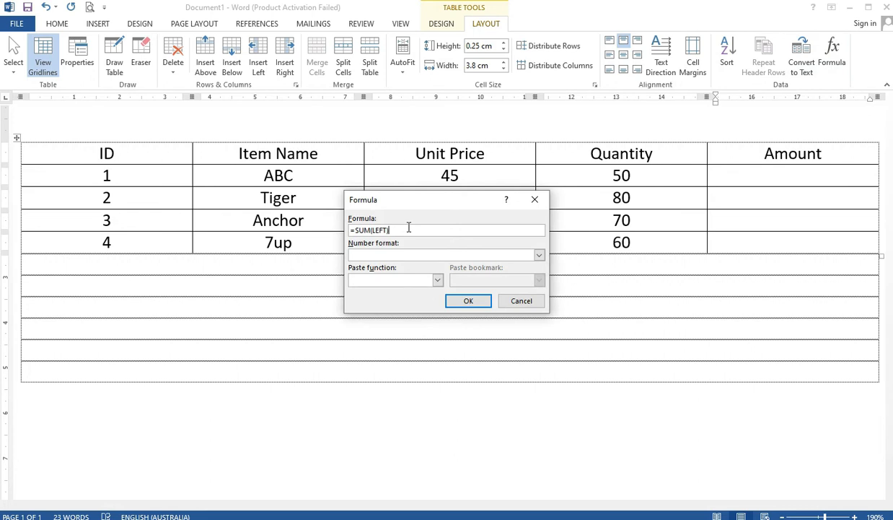
pyautogui.moveTo(393, 230); pyautogui.dragTo(355, 229)
pyautogui.press('BackSpace')
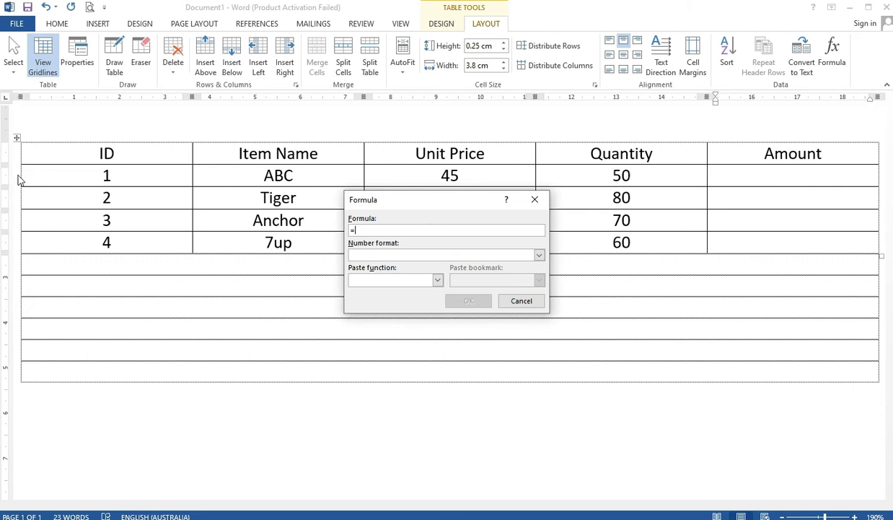
pyautogui.write('c')
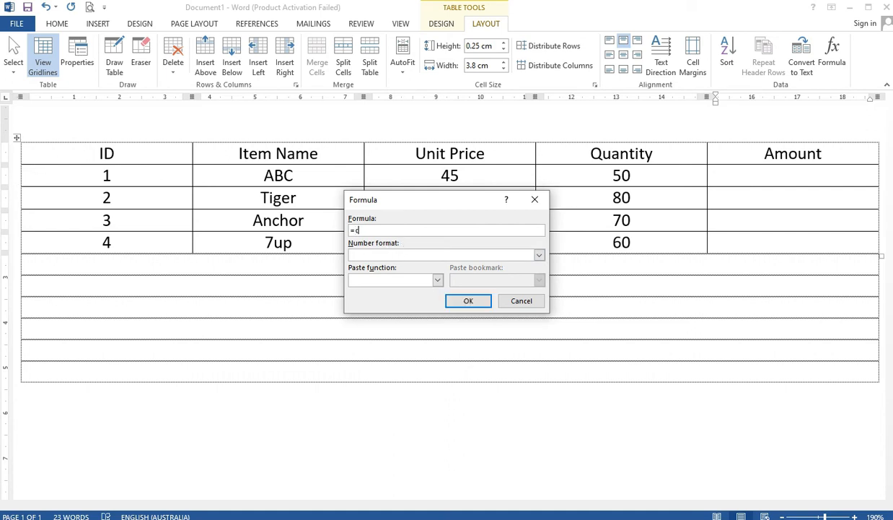
pyautogui.press('BackSpace')
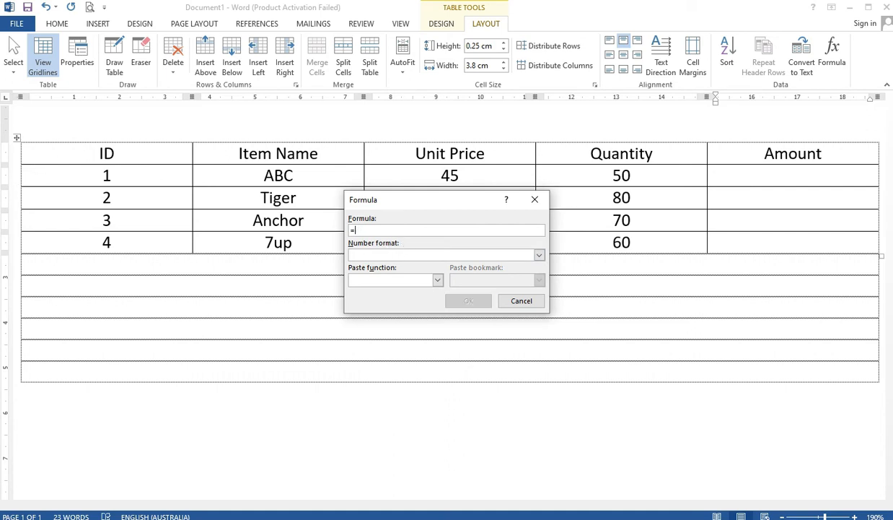
pyautogui.write('C2*D2')
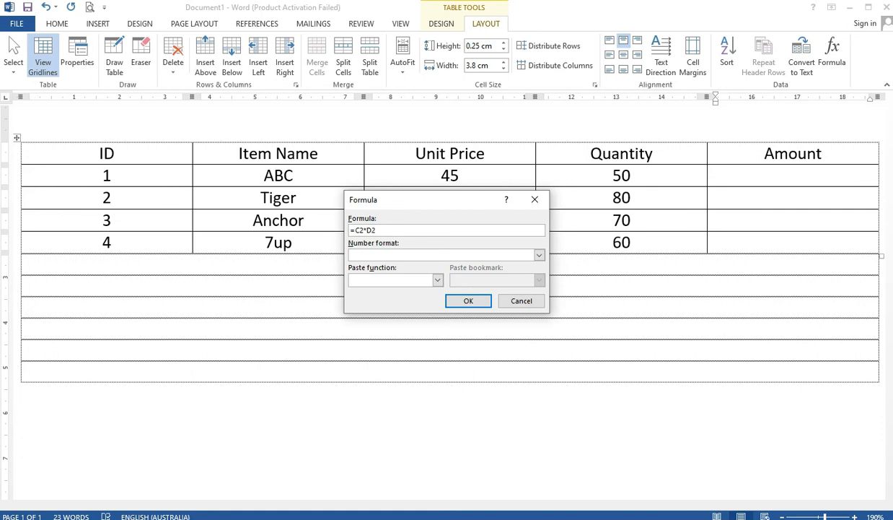
pyautogui.click(466, 298)
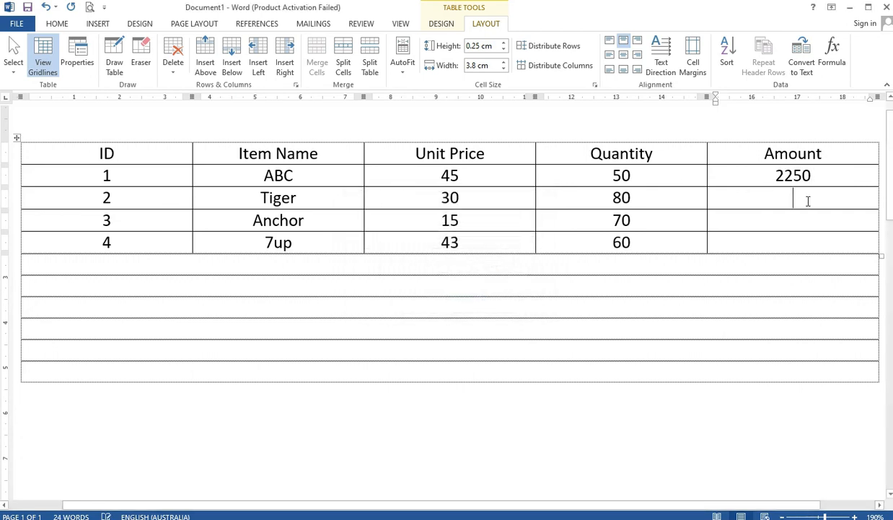
# - Insert the formula =C3*D3 in the Tiger row's Amount cell, replacing the suggested sum formula
pyautogui.click(834, 57)
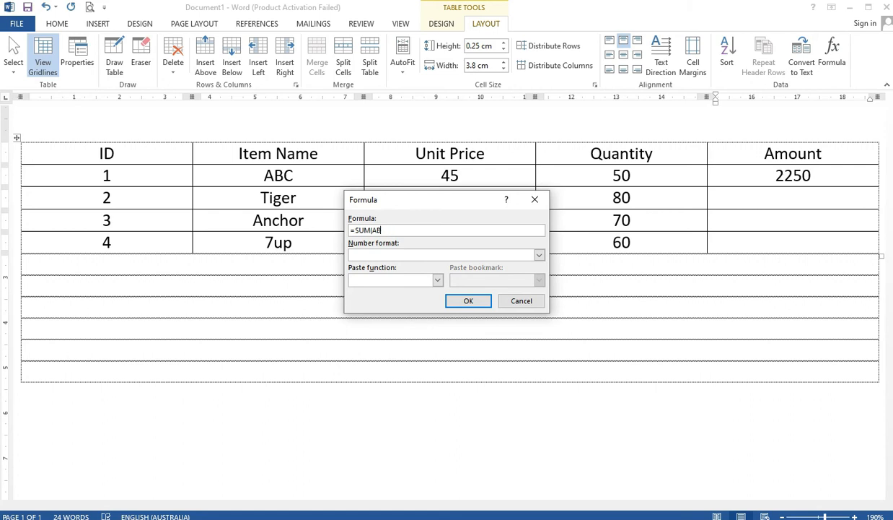
pyautogui.press('BackSpace')
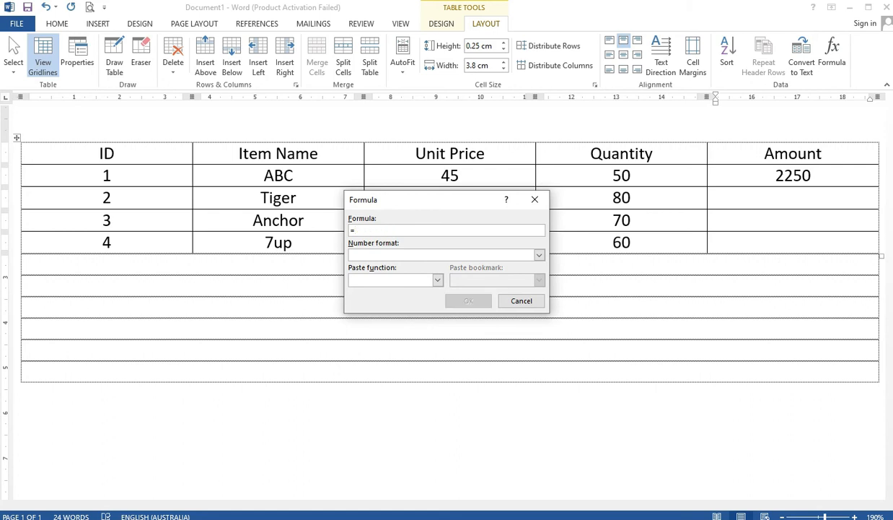
pyautogui.write('C3*D3')
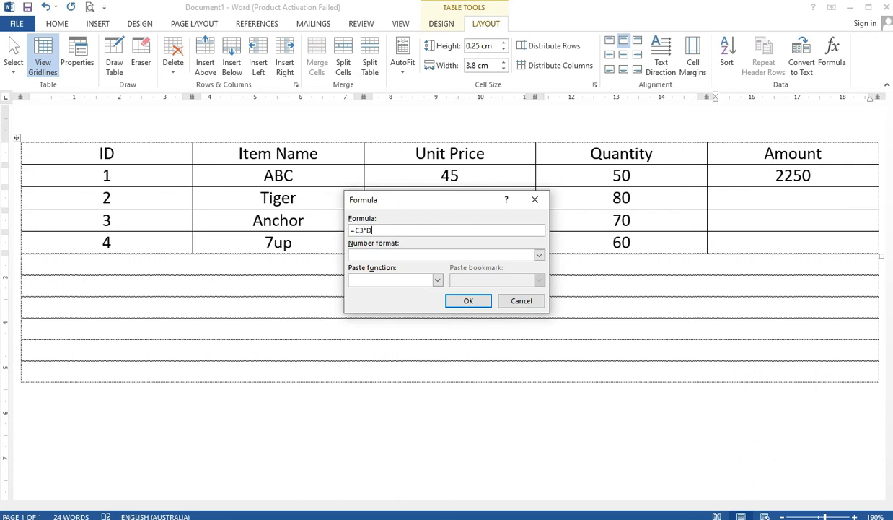
pyautogui.click(464, 300)
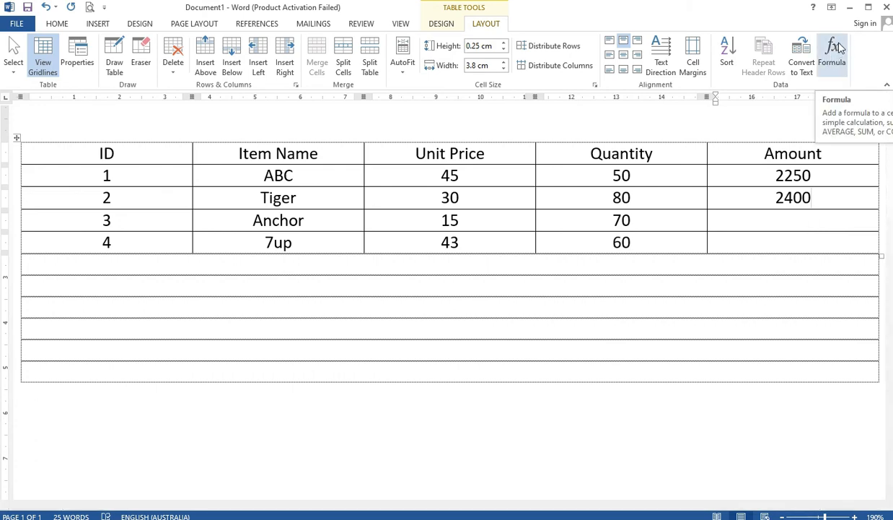
pyautogui.click(234, 286)
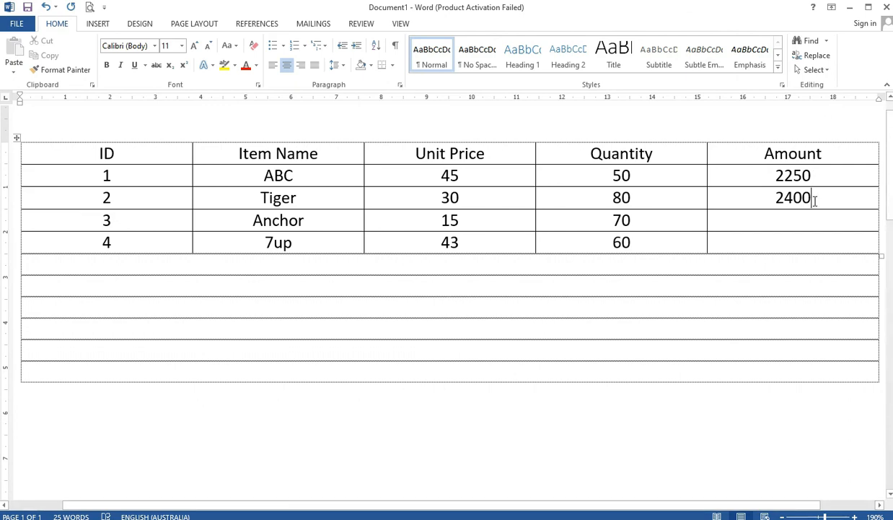
pyautogui.moveTo(812, 195); pyautogui.dragTo(768, 198)
pyautogui.click(742, 181)
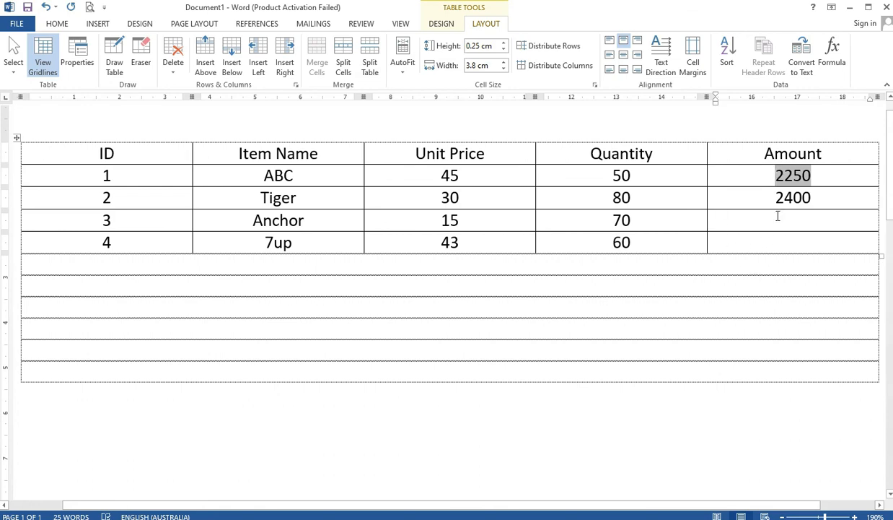
pyautogui.click(521, 238)
pyautogui.moveTo(165, 176); pyautogui.dragTo(778, 247)
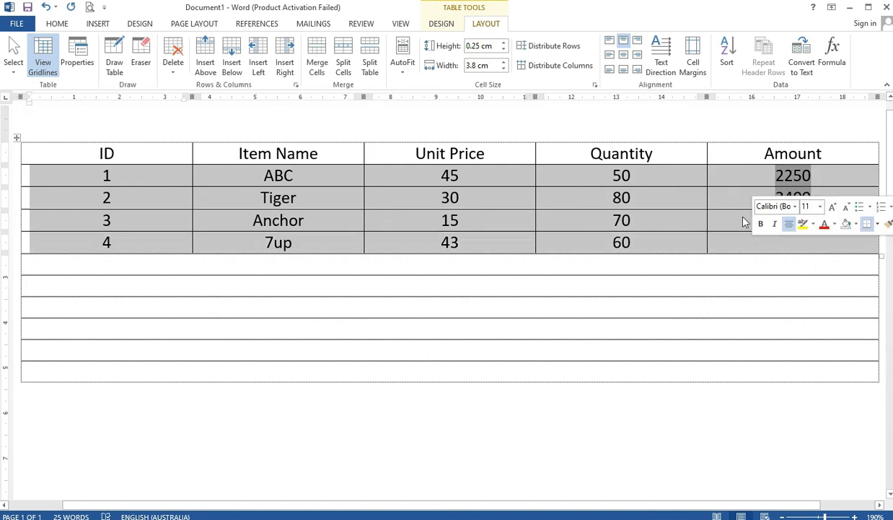
pyautogui.click(743, 222)
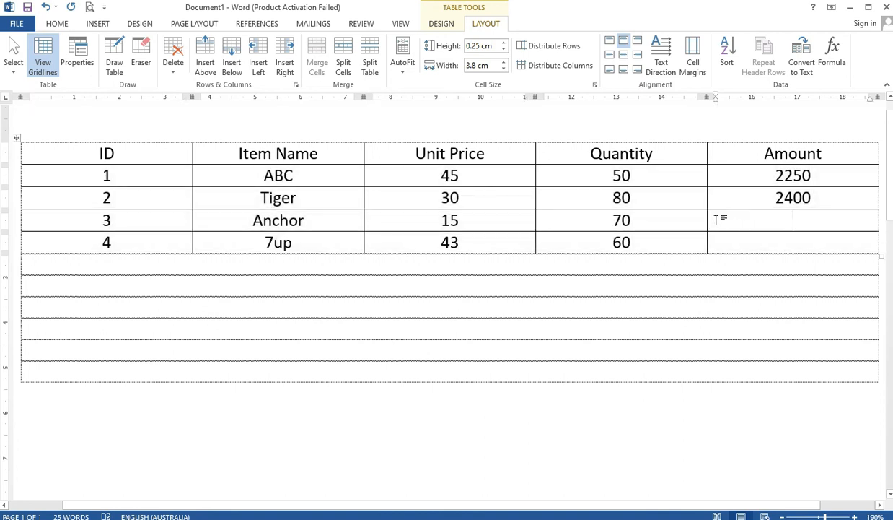